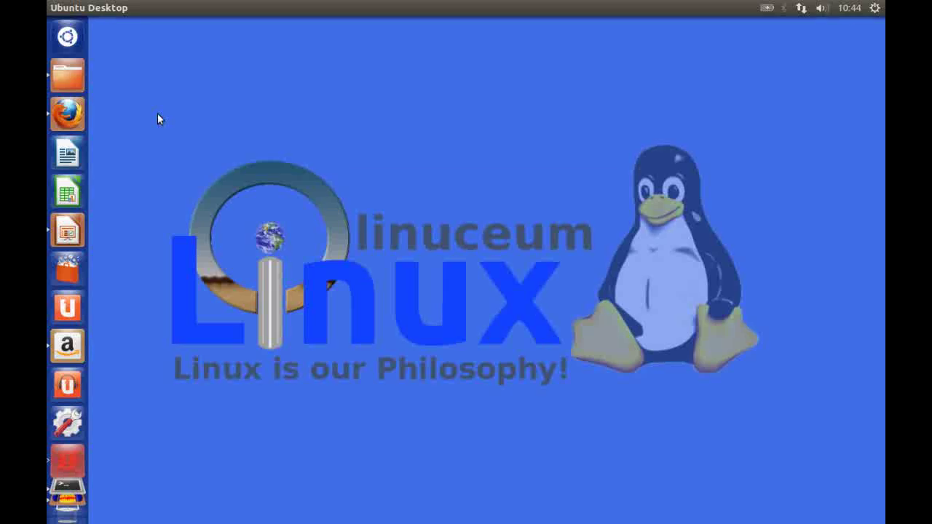
- Search the Dash for 'term' to list Terminal, UXTerm, XTerm and shopping suggestions
click(68, 36)
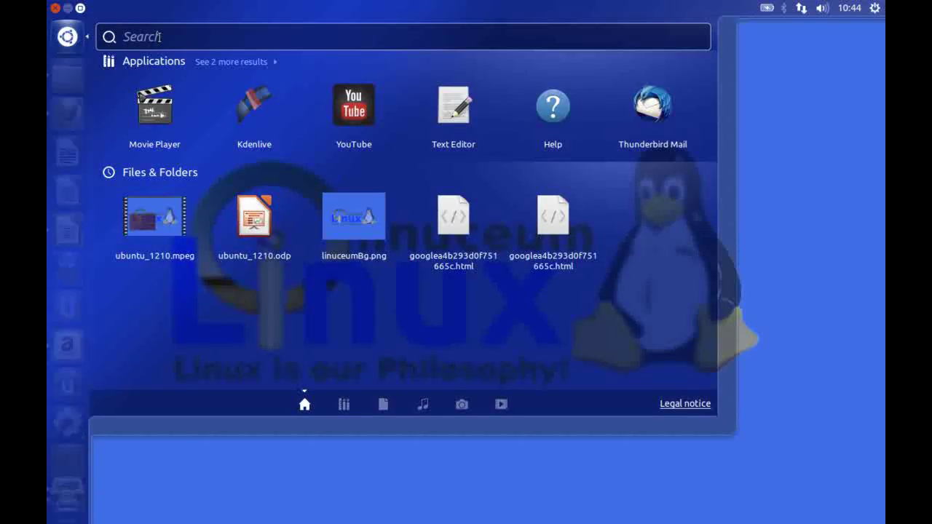
text(term)
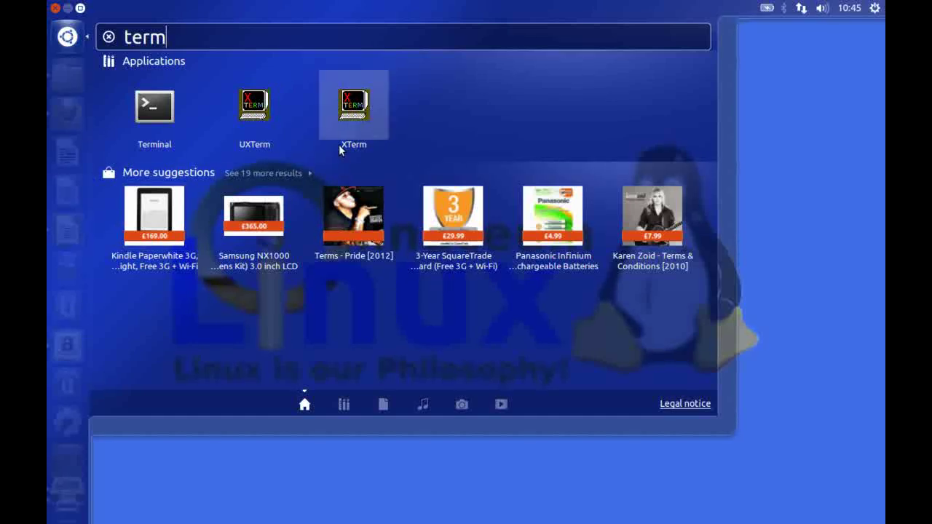
- Open the Terms - Pride and Samsung NX1000 suggestions, closing the sign-in and Amazon tabs
click(350, 230)
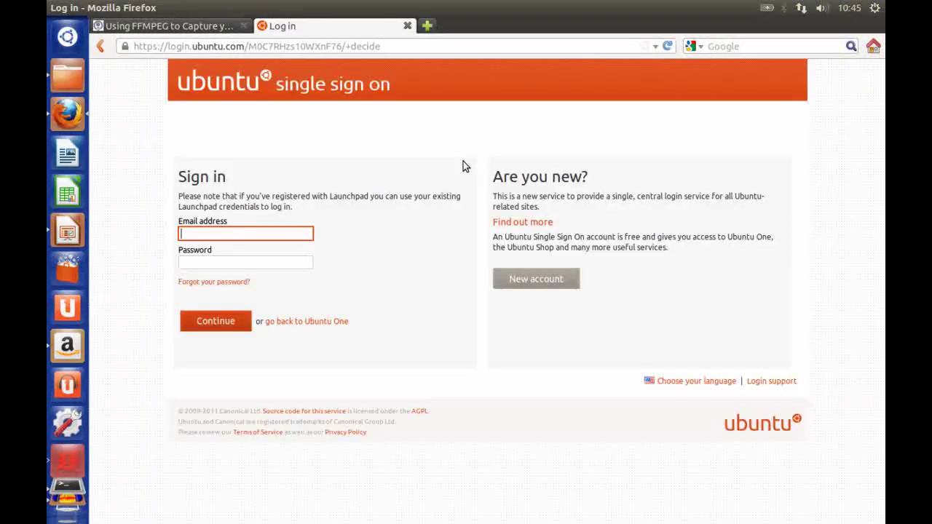
click(409, 27)
click(67, 36)
click(282, 228)
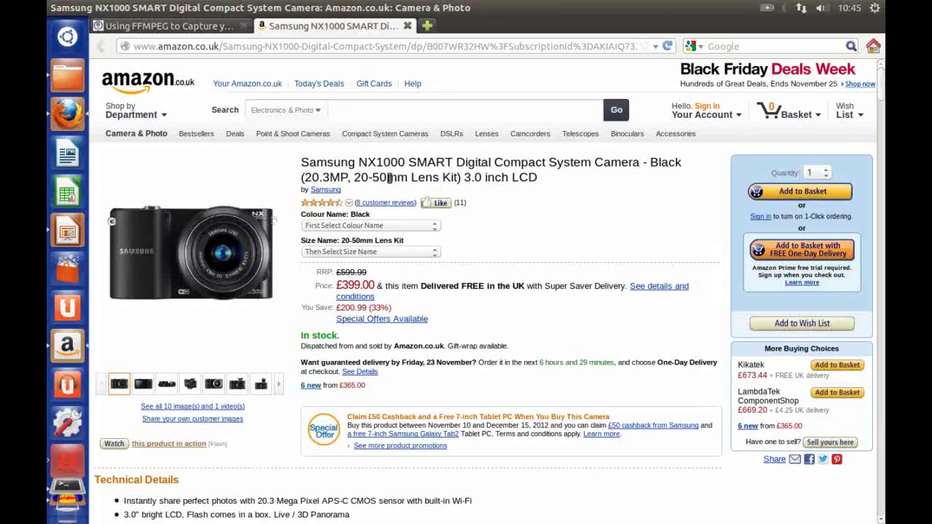
click(408, 27)
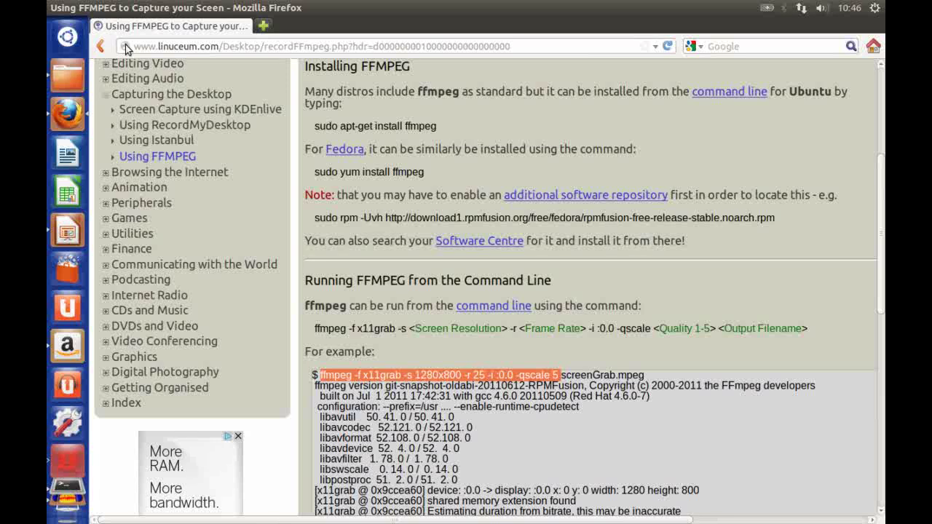
- Switch off Include online search results in System Settings' Privacy panel, then reopen the Dash
click(68, 8)
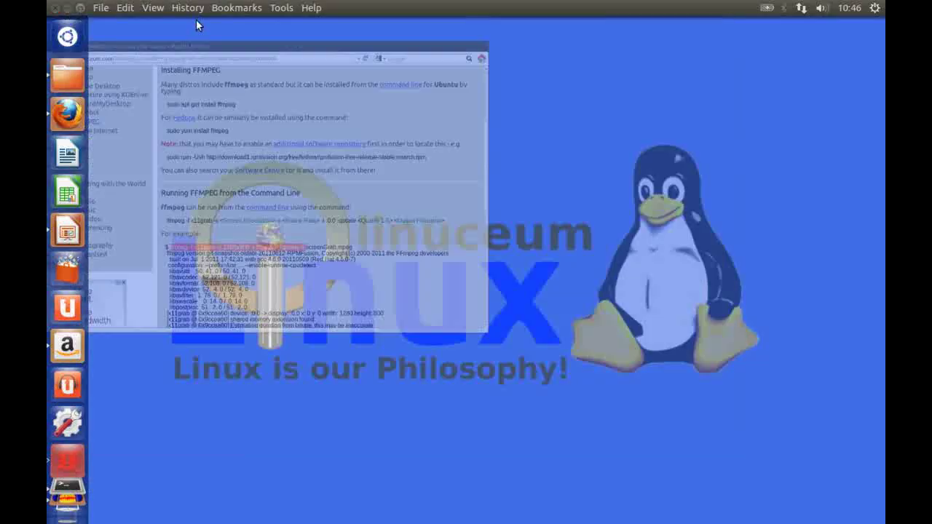
click(874, 8)
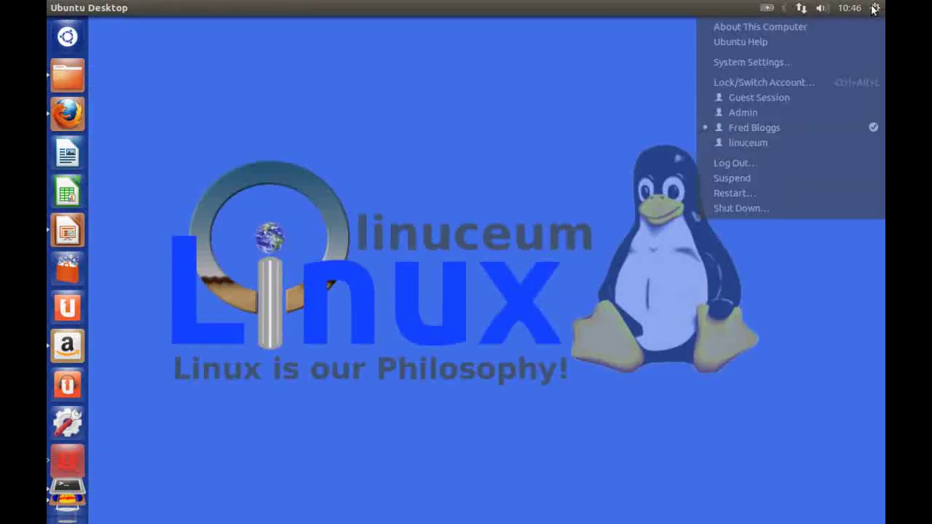
click(848, 64)
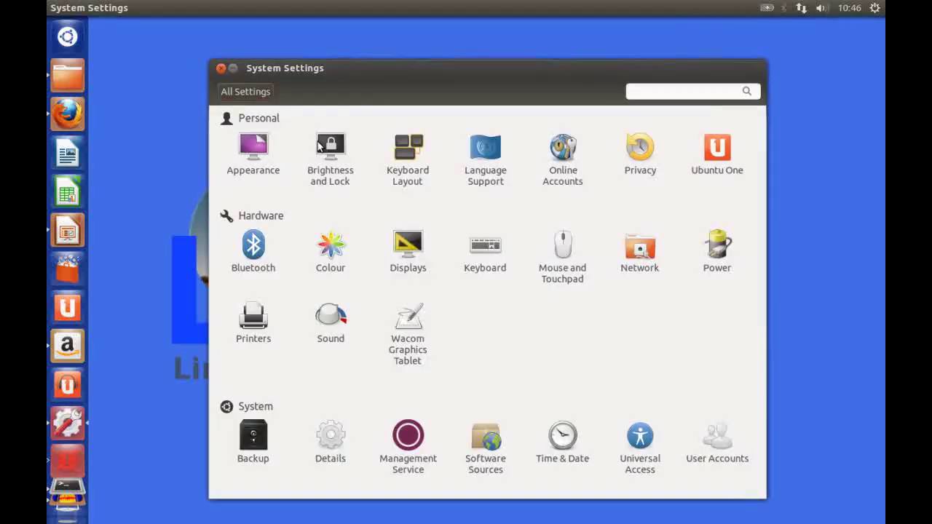
click(637, 146)
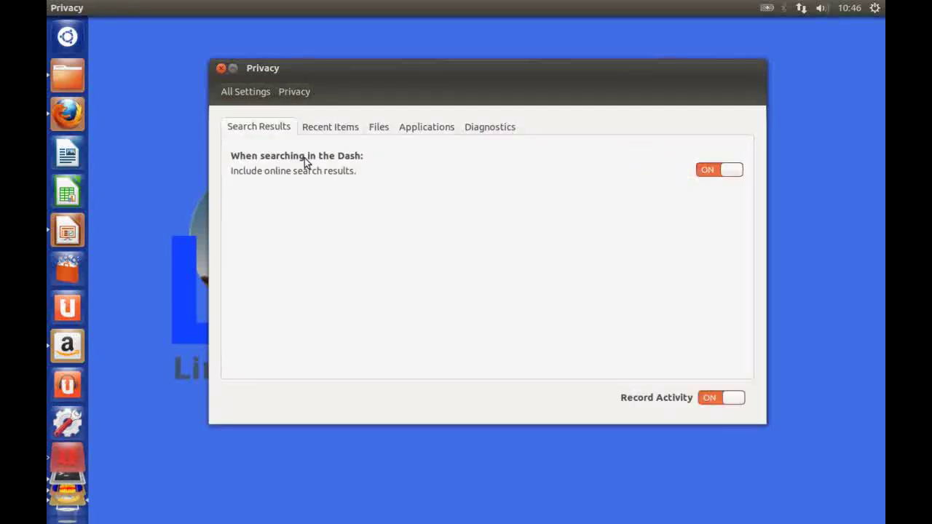
click(733, 171)
click(221, 68)
click(62, 38)
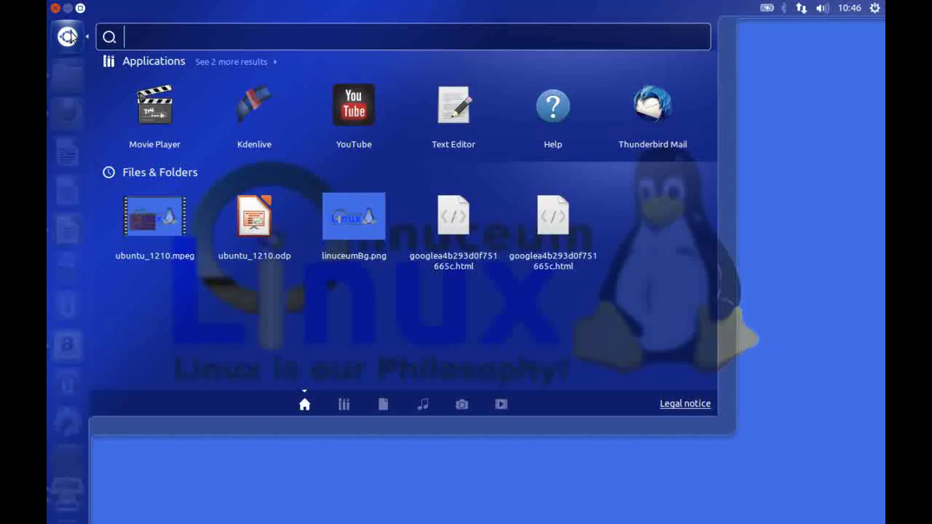
- Search 'term' again to confirm only local apps appear, then clear the query
text(term)
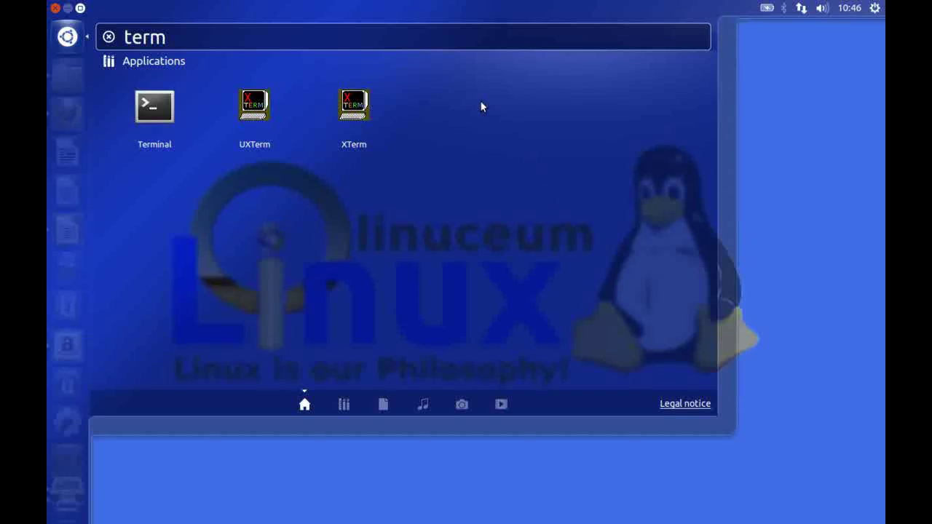
key(BackSpace)
key(BackSpace)
key(BackSpace)
key(BackSpace)
- Browse the Applications, Music, Photos and Videos lenses, ending on Files & Folders
click(346, 406)
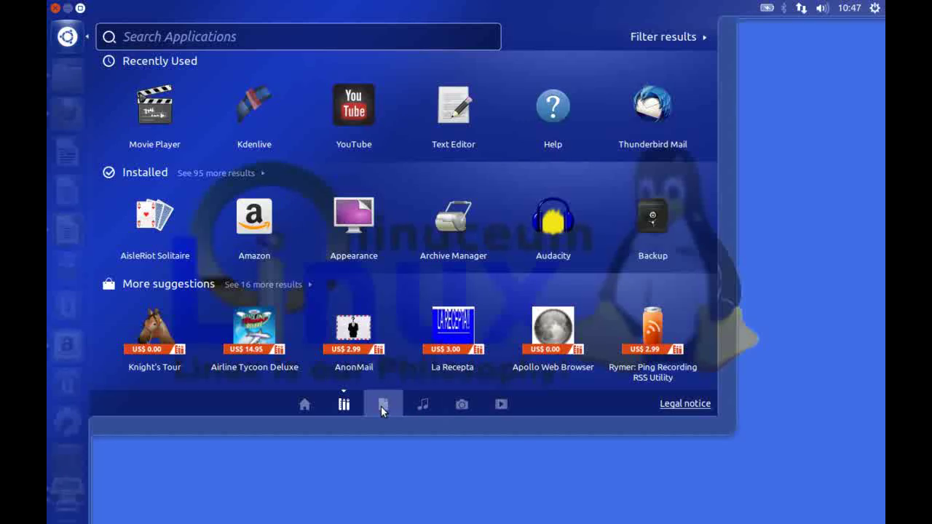
click(429, 406)
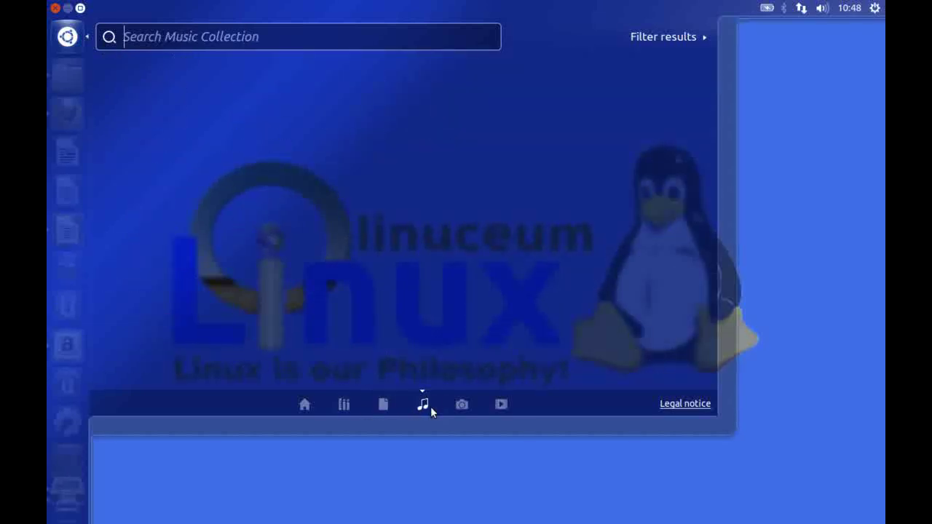
click(456, 406)
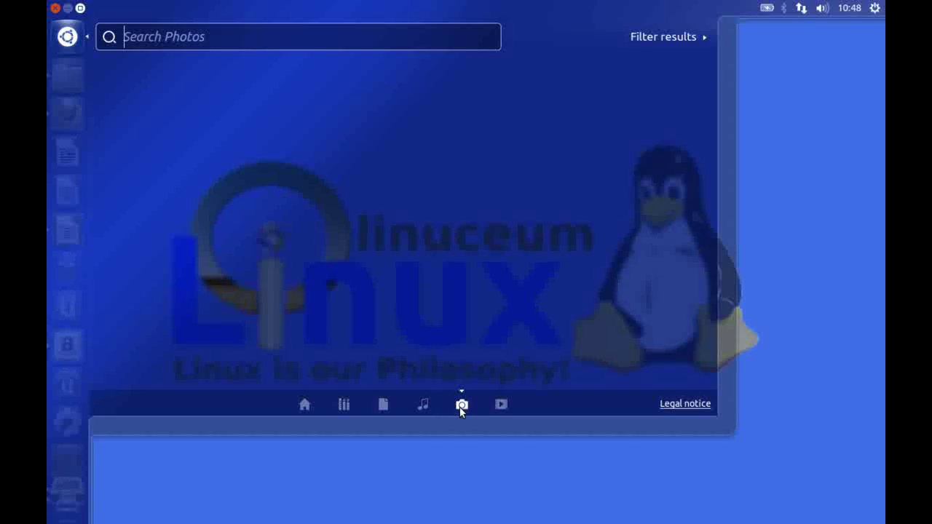
click(500, 406)
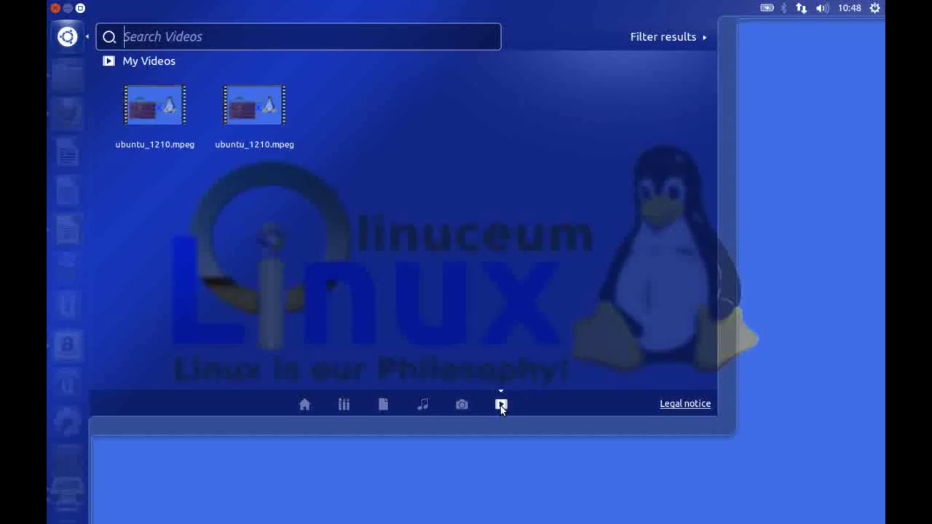
click(423, 405)
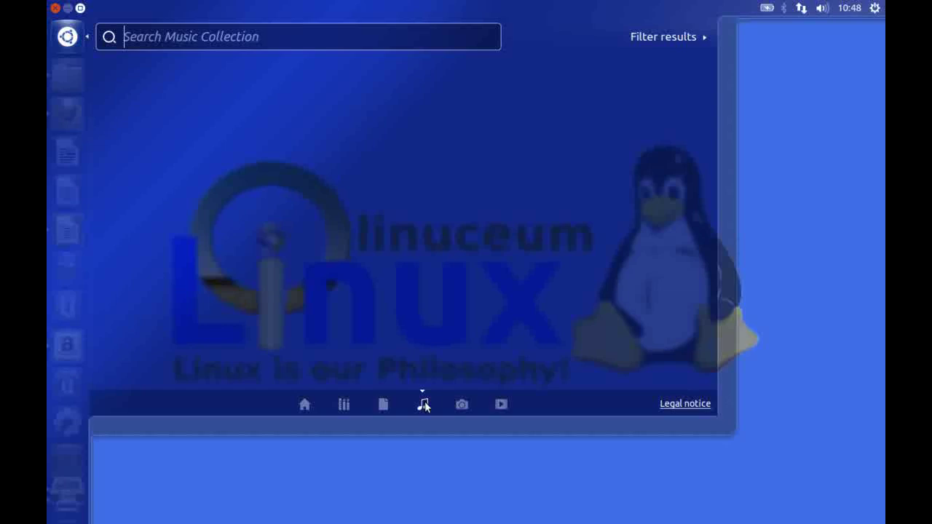
click(384, 405)
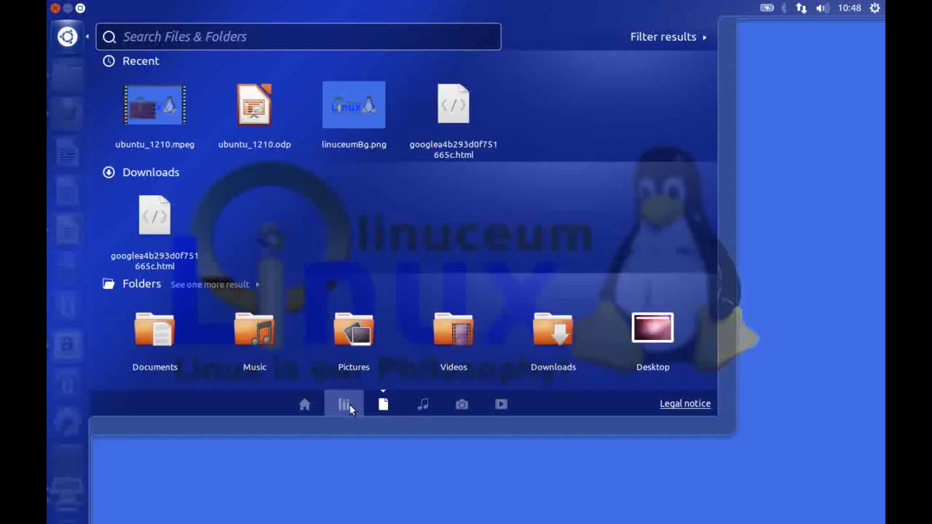
- Close the Dash and move the System Settings launcher icon to just below Firefox
click(62, 39)
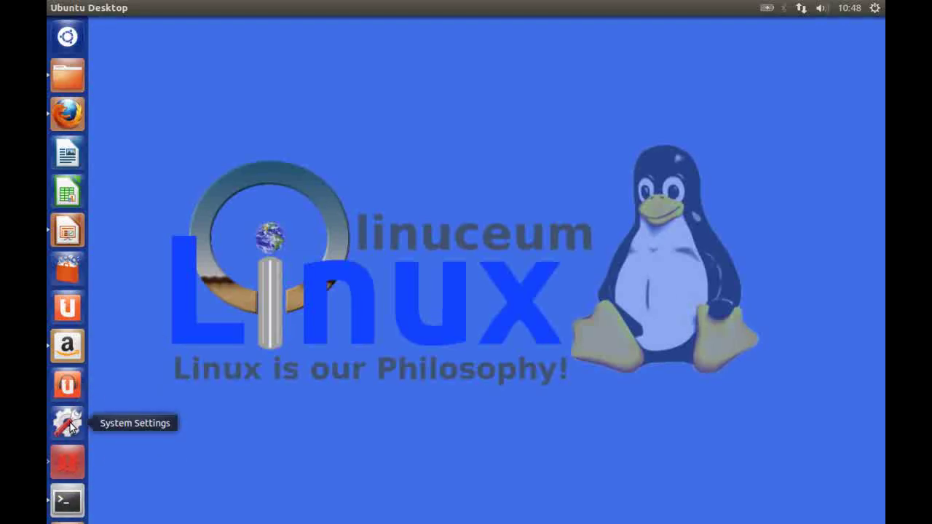
drag(71, 426, 68, 159)
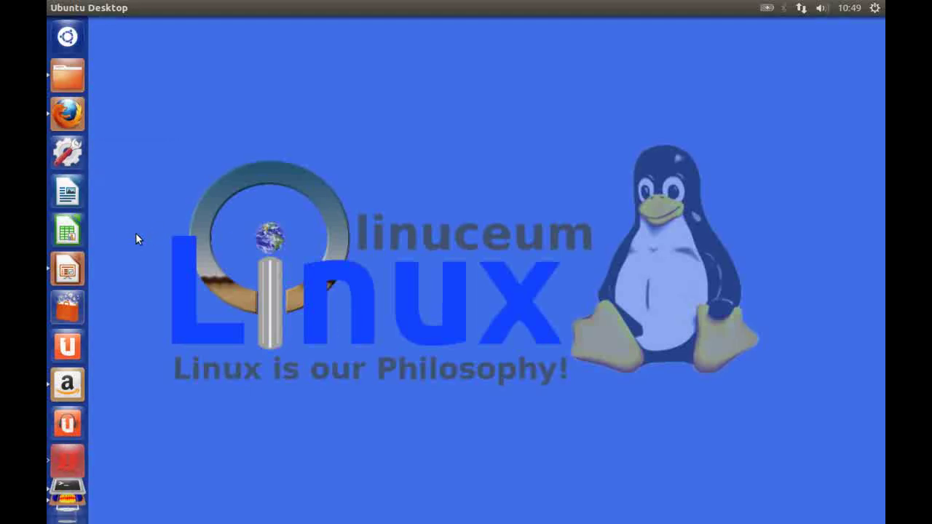
- Launch Ubuntu Software Centre to show its What's New listings, then minimise it
click(79, 311)
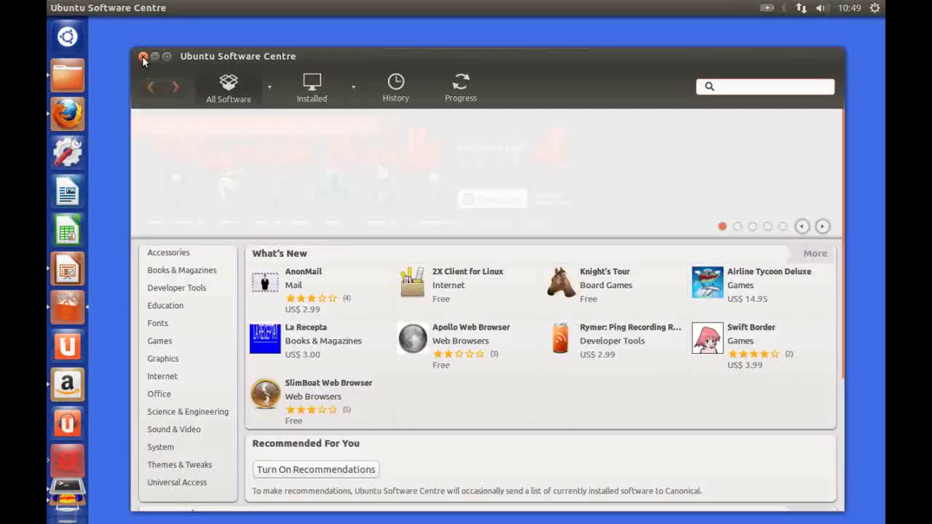
click(156, 57)
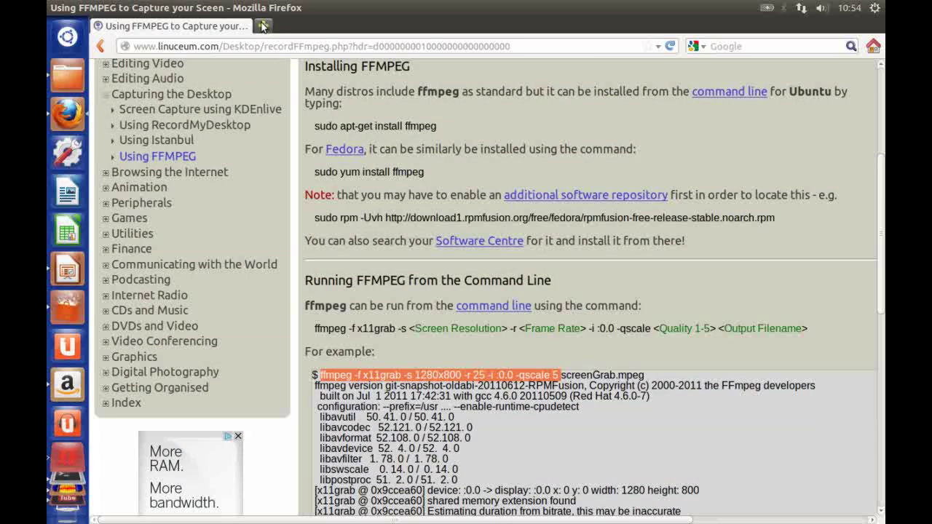
- In a new tab, Google 'omgubuntu' and open the OMG! Ubuntu site from the results
click(263, 26)
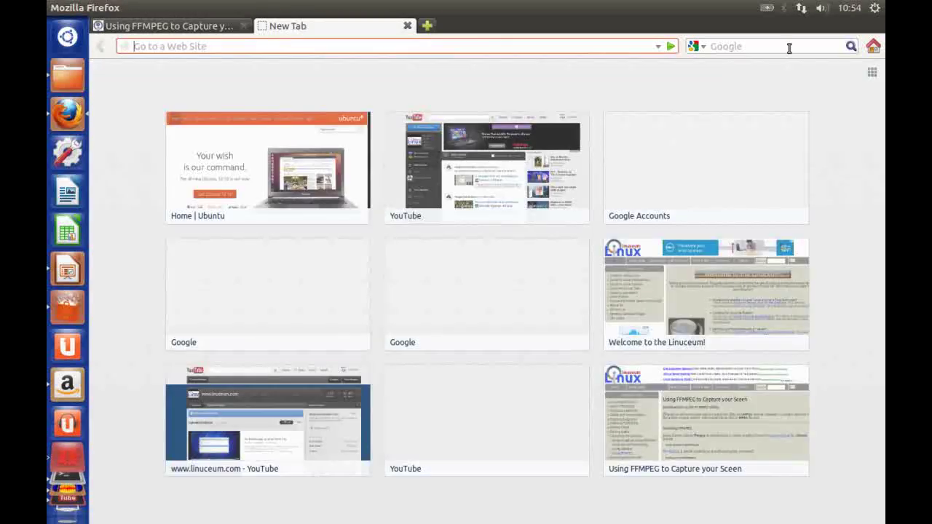
click(851, 47)
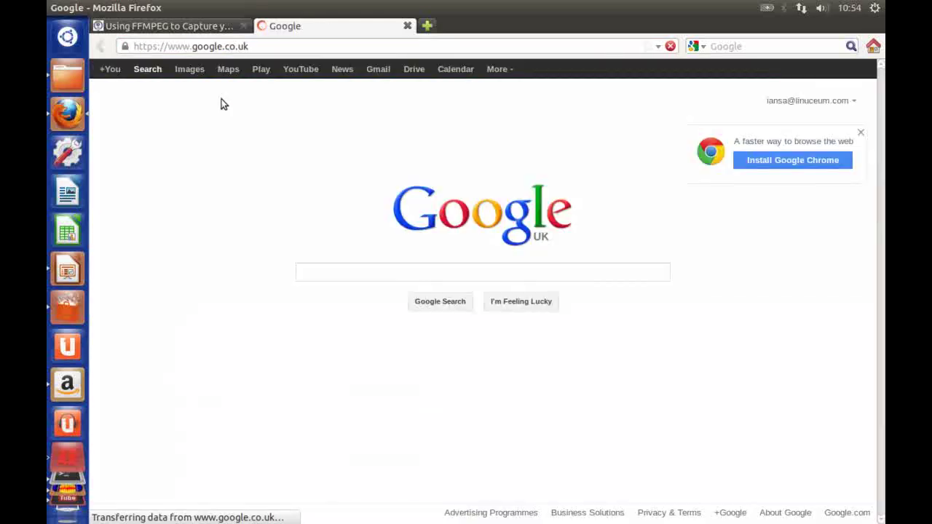
text(om)
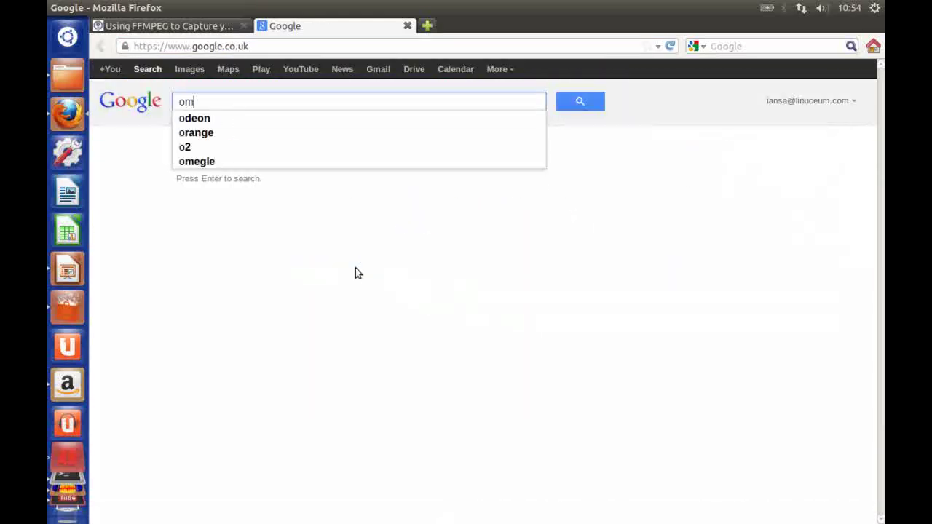
text(gum)
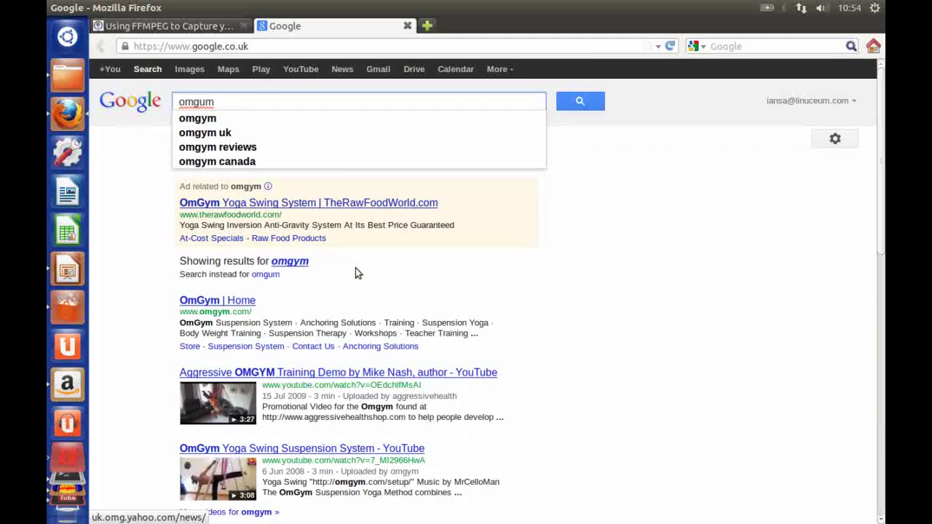
key(BackSpace)
text(buntu)
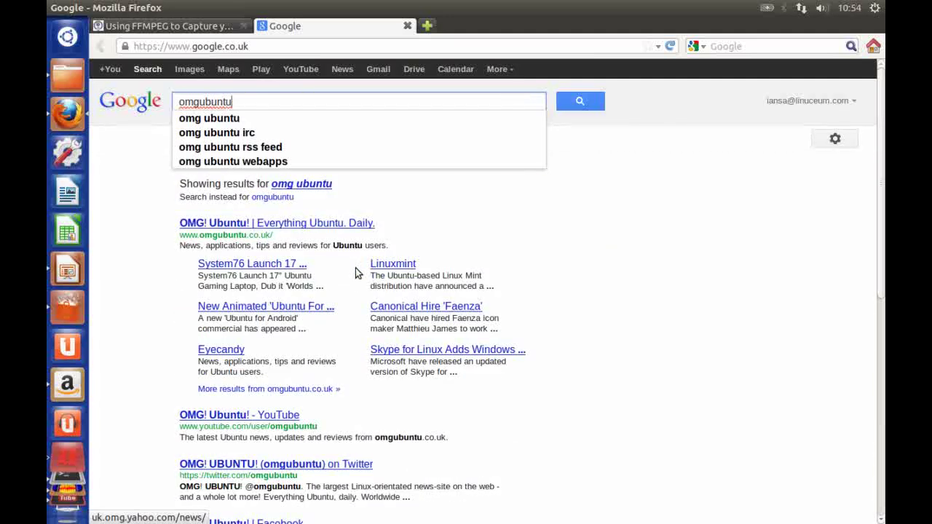
key(Return)
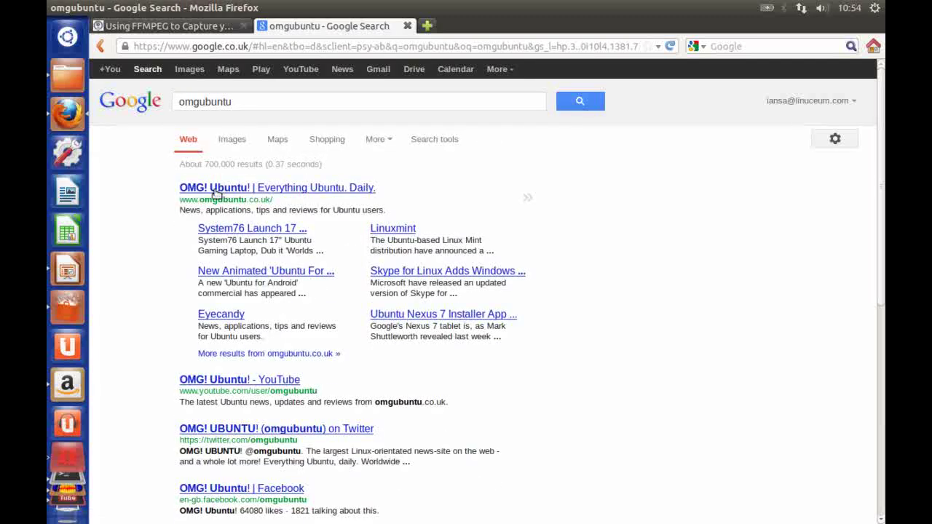
click(216, 191)
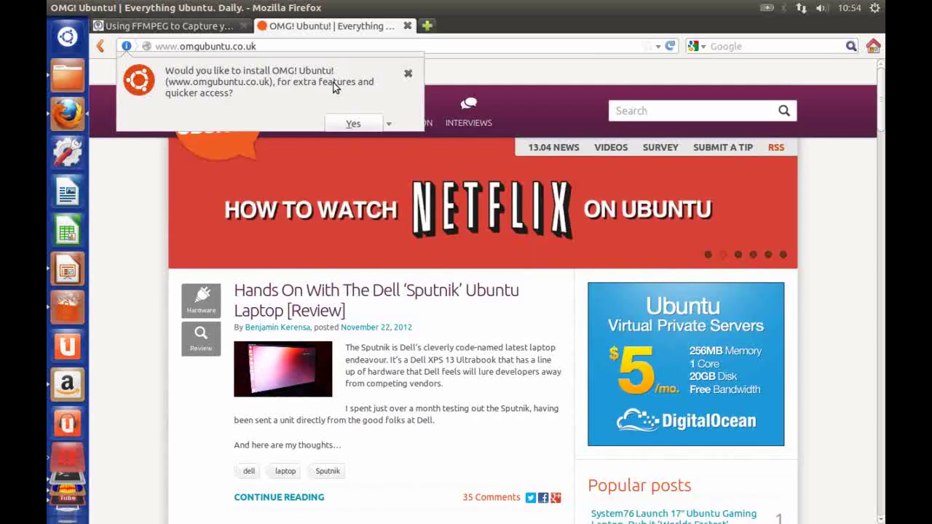
- Install OMG! Ubuntu as a web app, lock it to the launcher, and close its tab
click(357, 126)
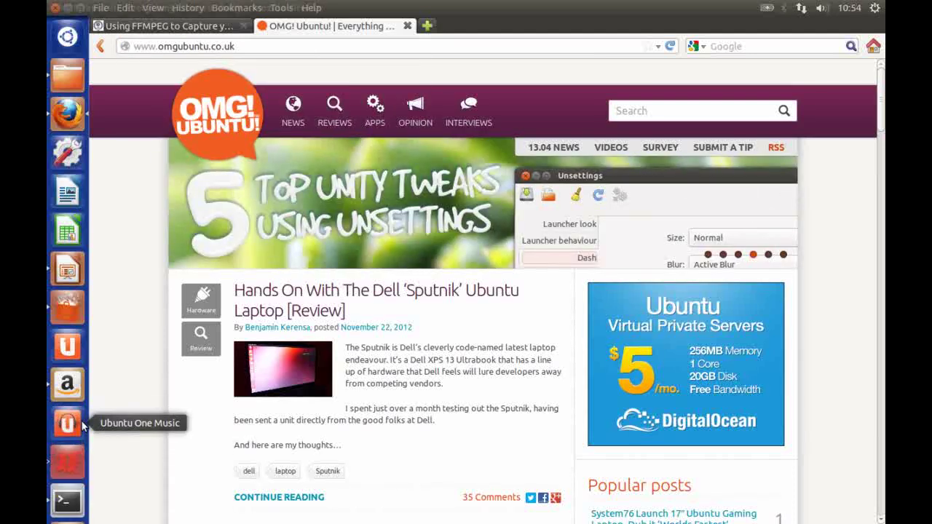
scroll(87, 515, down, 3)
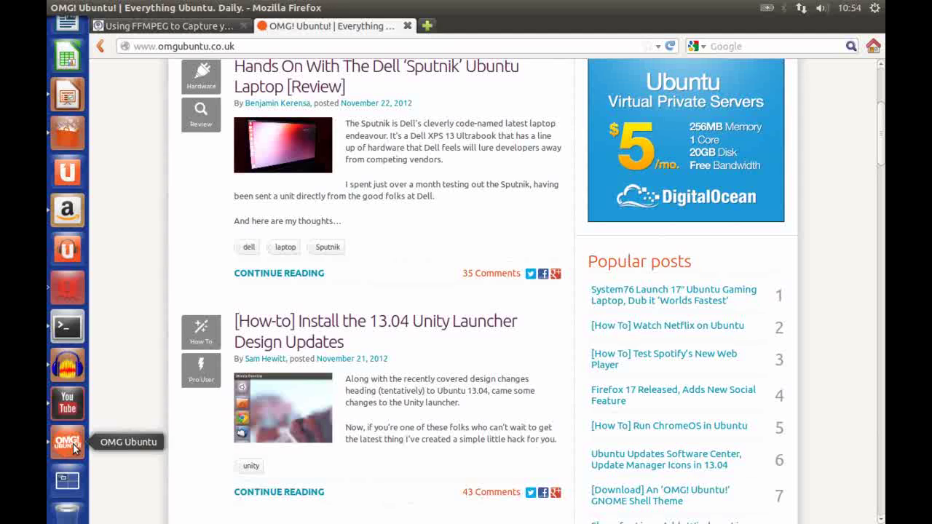
right_click(74, 449)
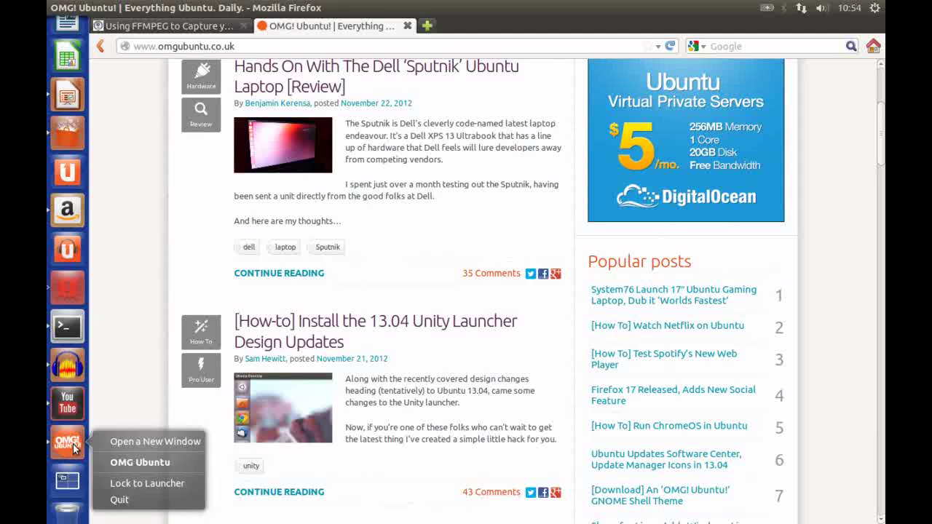
click(137, 483)
click(407, 26)
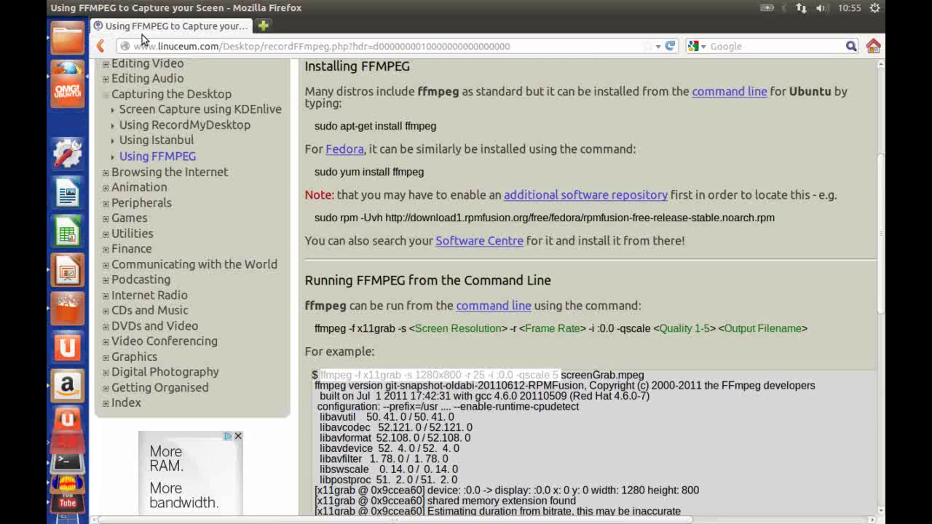
- Quit Firefox from its launcher icon and start the OMG! Ubuntu web app on its own
click(69, 8)
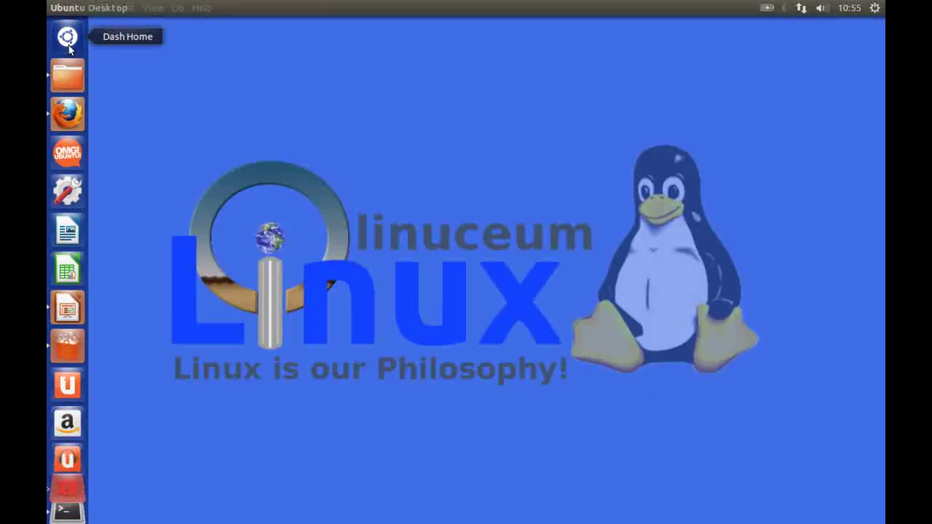
right_click(73, 106)
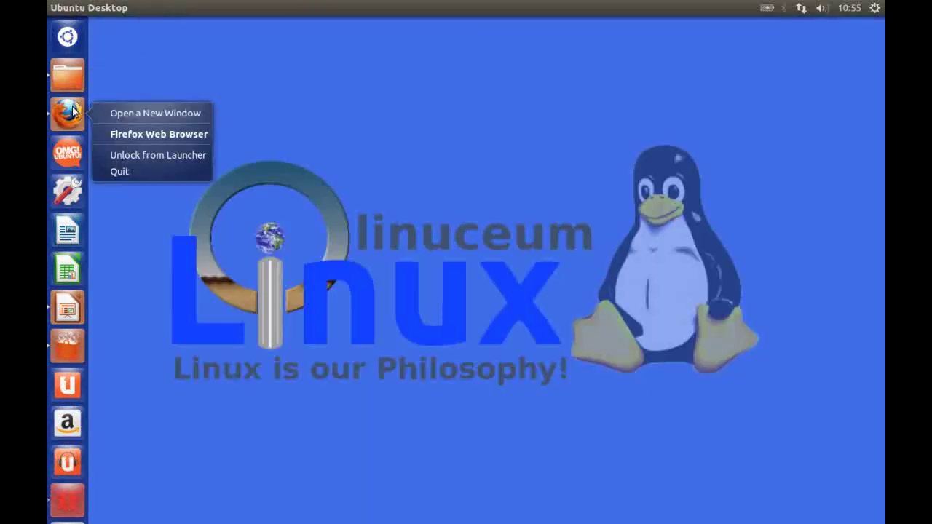
click(113, 171)
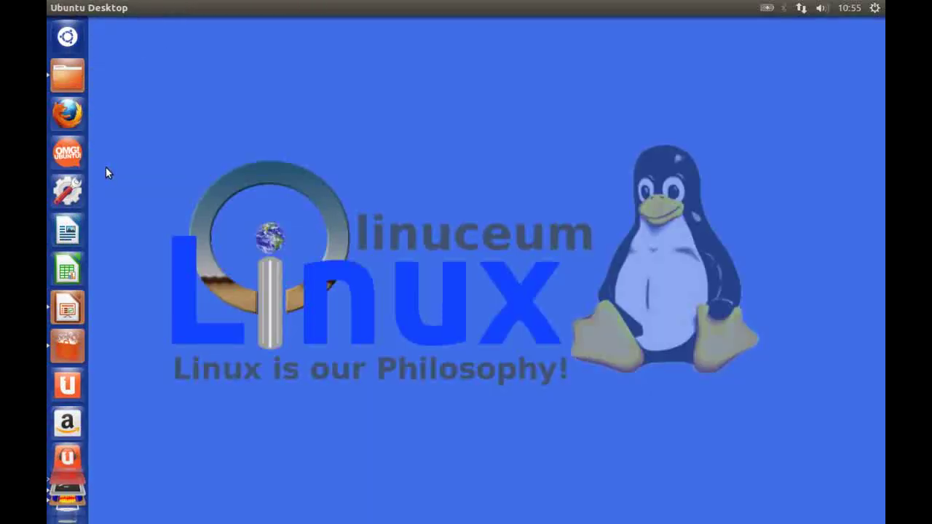
click(66, 157)
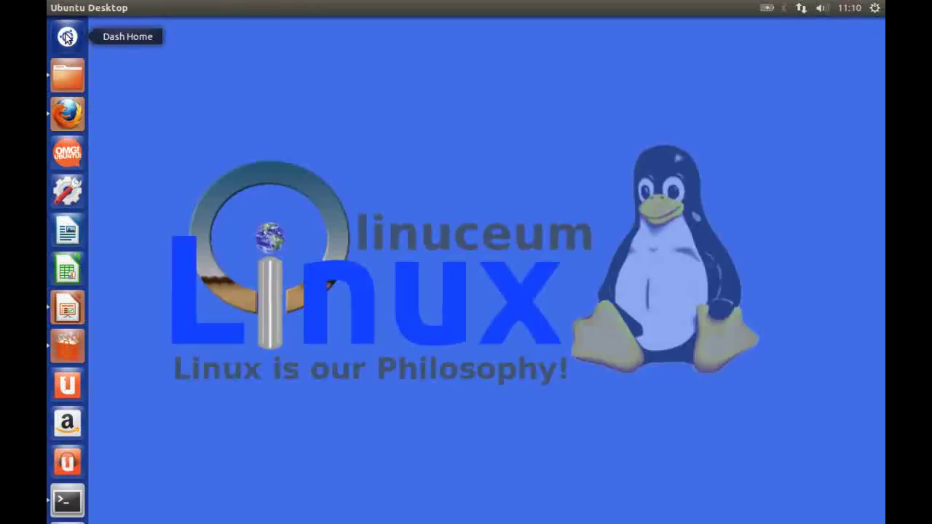
- Search the Dash Applications lens for 'kde' and launch Kdenlive from the results
click(67, 36)
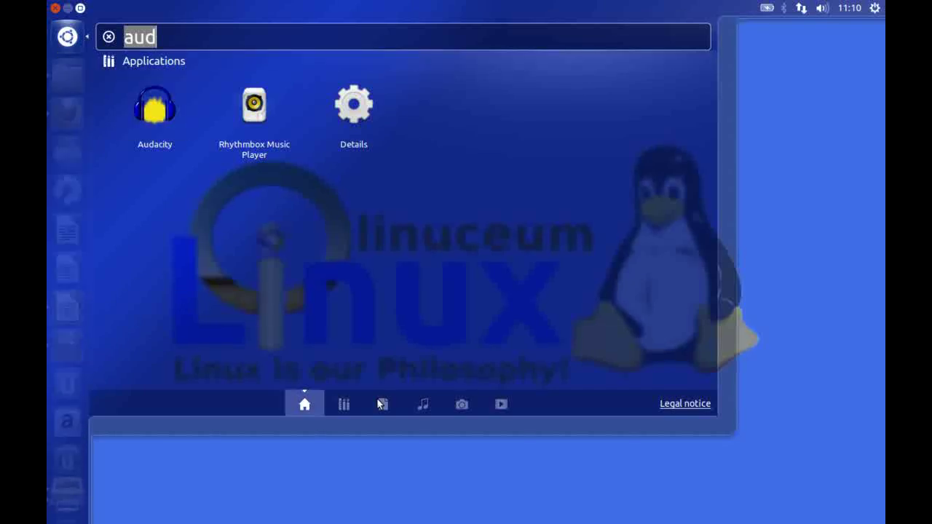
click(343, 406)
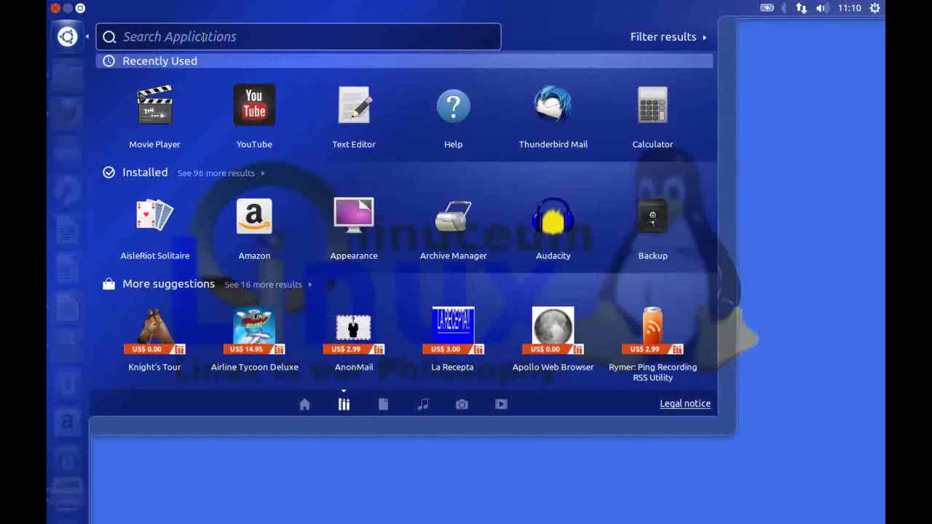
click(139, 37)
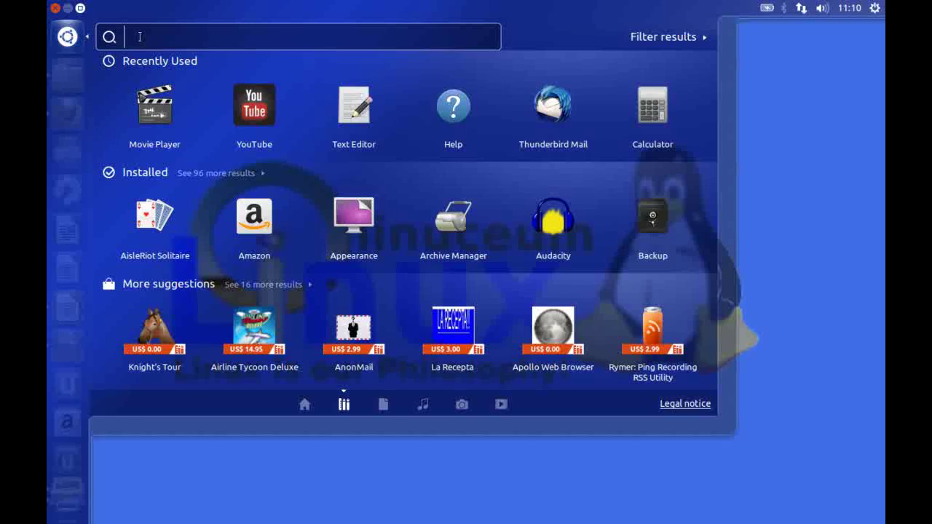
text(kde)
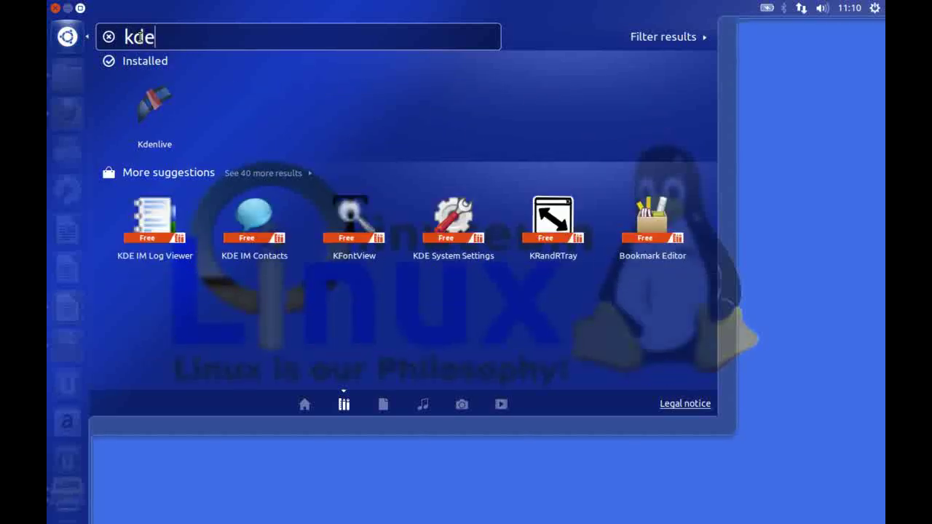
click(153, 107)
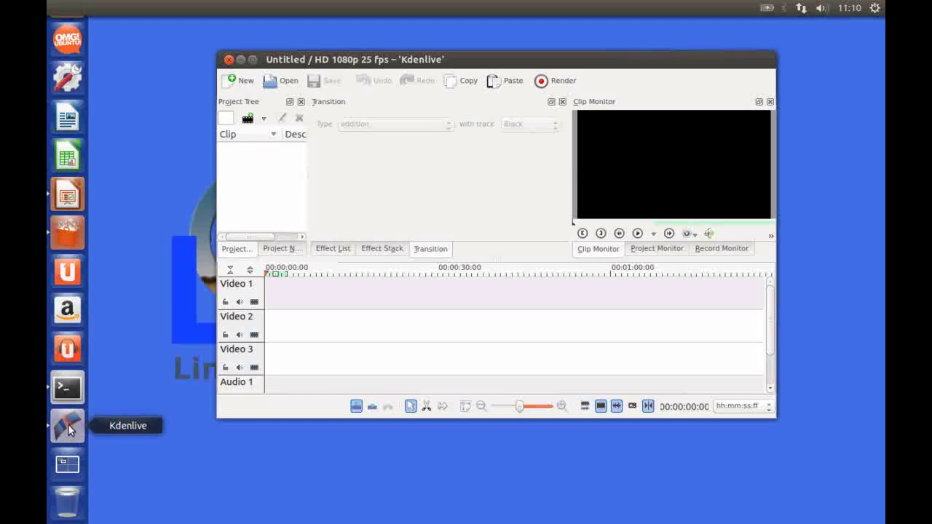
- Move Kdenlive to the top of the launcher, lock it there, and close its window
drag(70, 429, 70, 71)
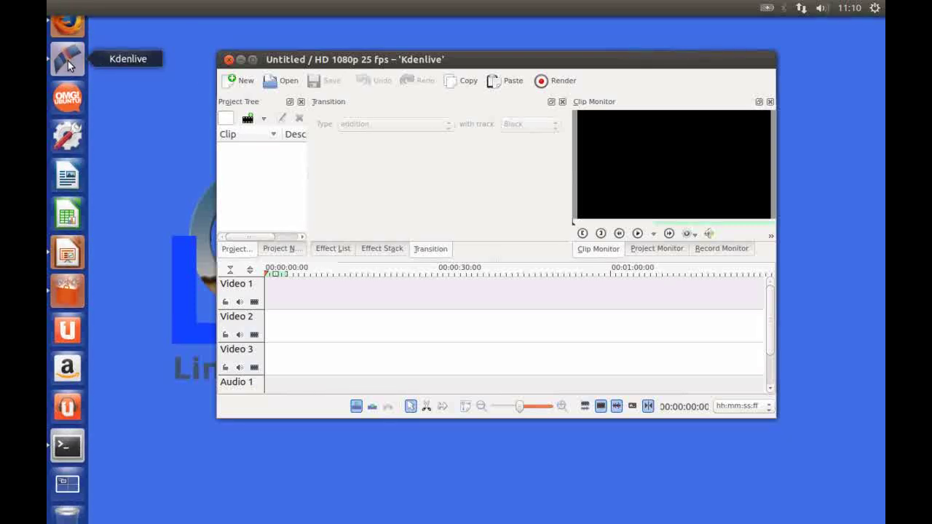
right_click(68, 60)
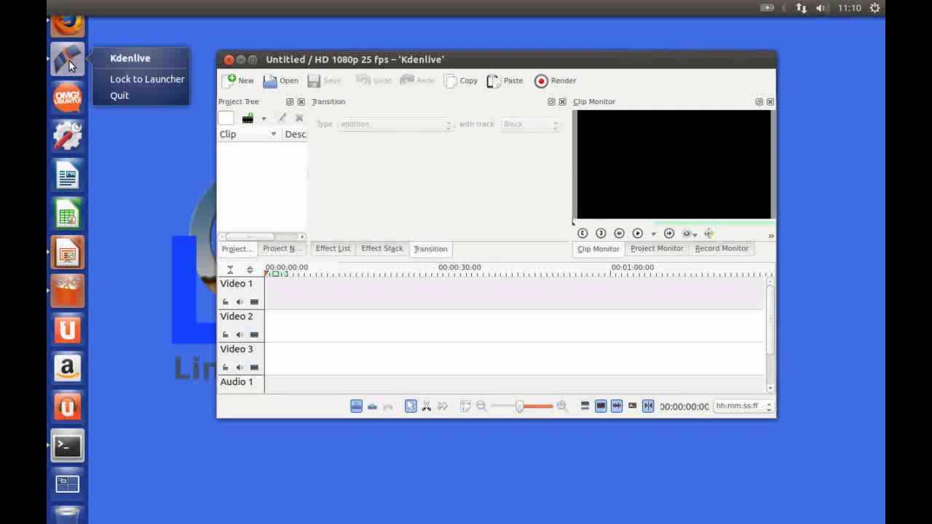
click(112, 79)
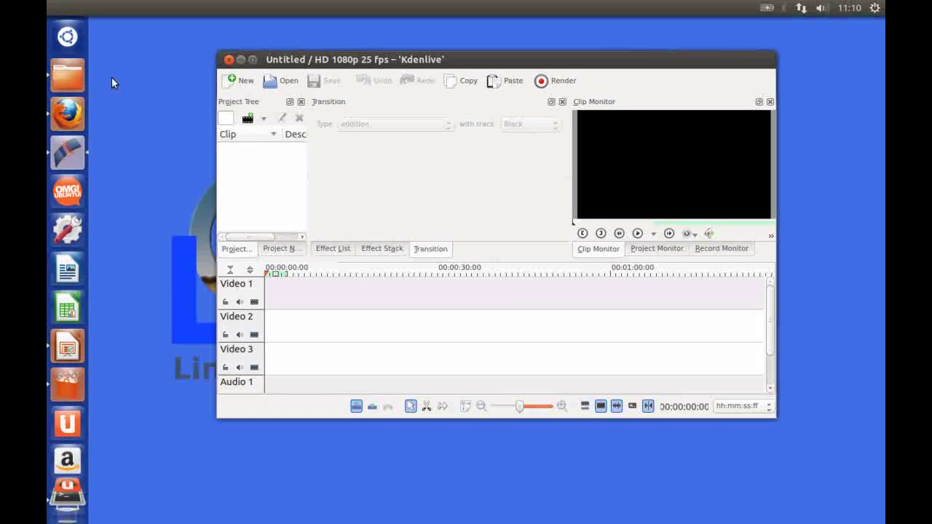
click(228, 60)
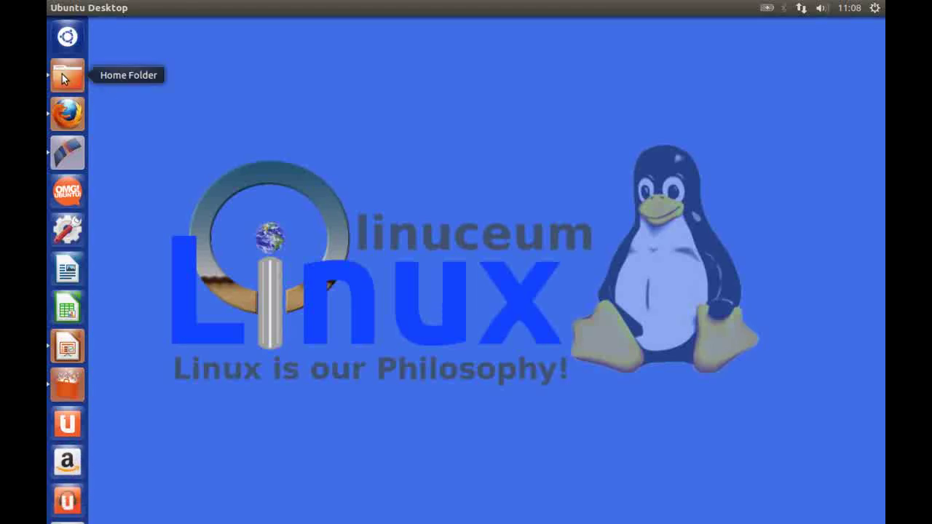
- From a resized Home folder window, drag ubuntu_1210.odp onto the desktop, then minimise the window
click(64, 75)
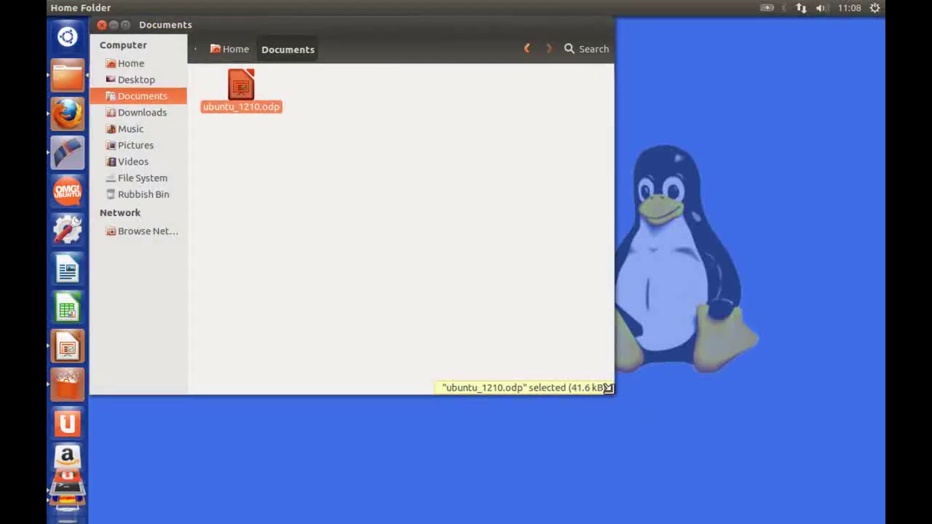
drag(605, 388, 566, 195)
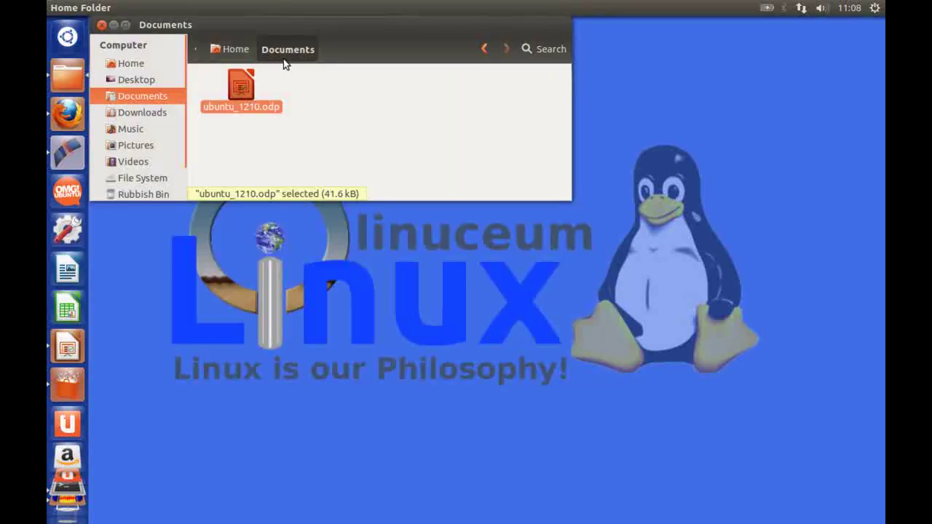
drag(323, 32, 413, 53)
mouse_move(332, 107)
mouse_down()
mouse_move(307, 197)
mouse_move(219, 291)
mouse_move(187, 281)
mouse_move(329, 115)
mouse_up()
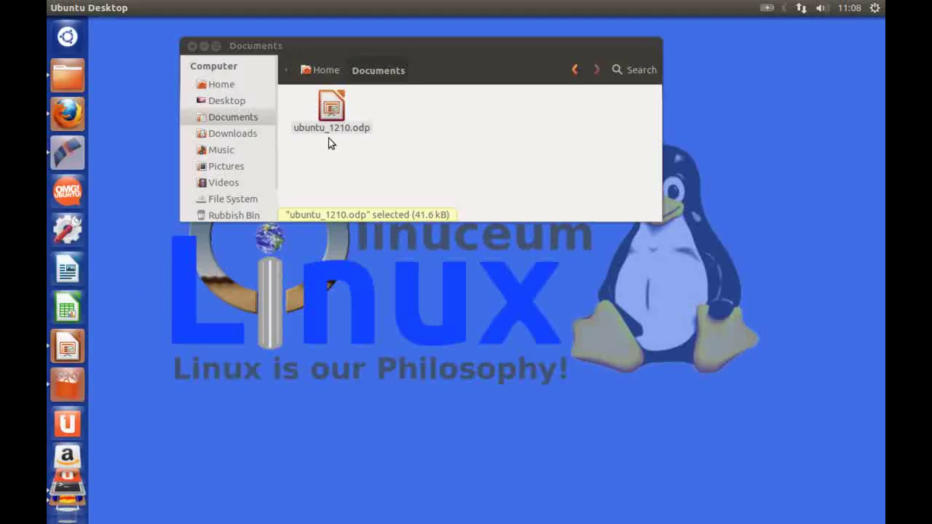
click(203, 46)
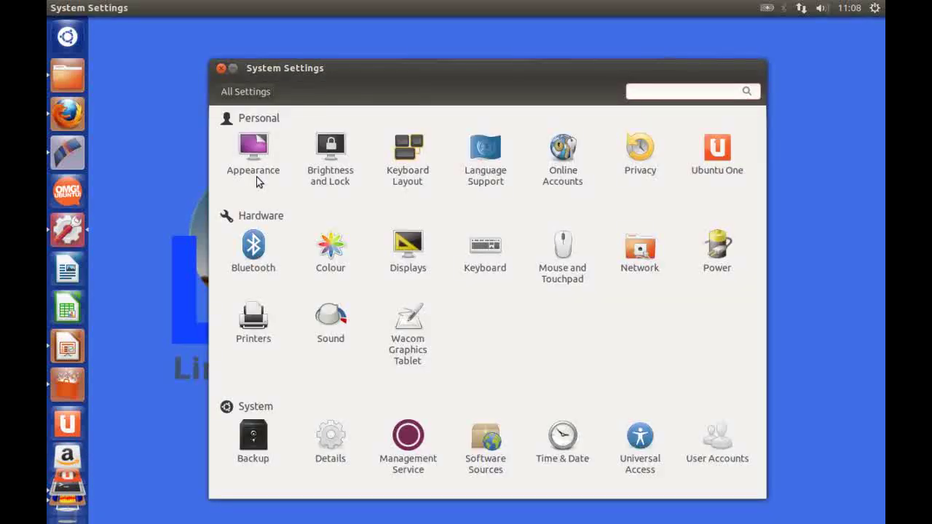
- View the Online Accounts services list (Facebook, Flickr, Google, Twitter), then minimise the window
click(564, 153)
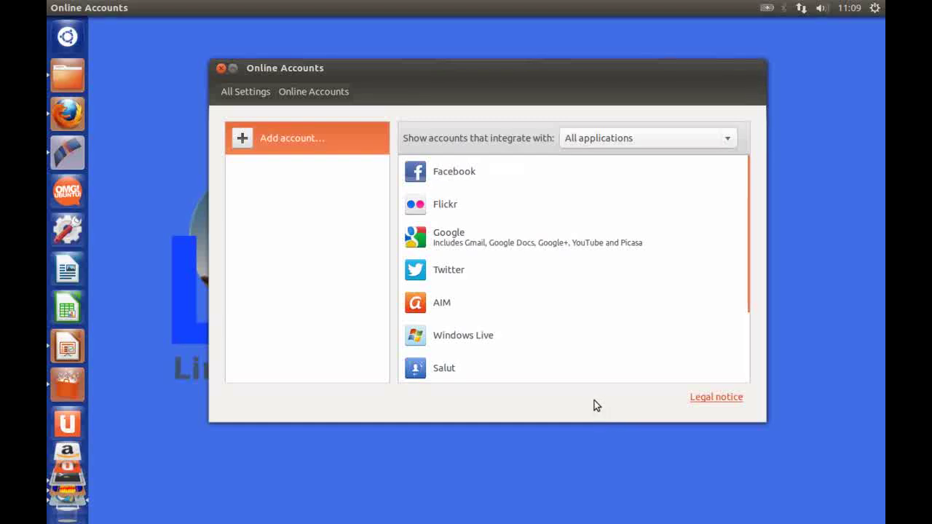
click(233, 68)
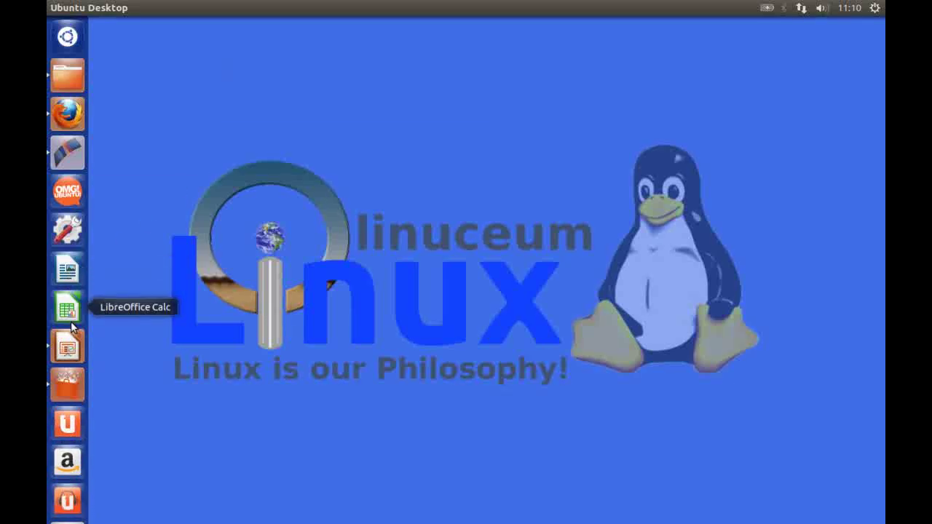
click(67, 347)
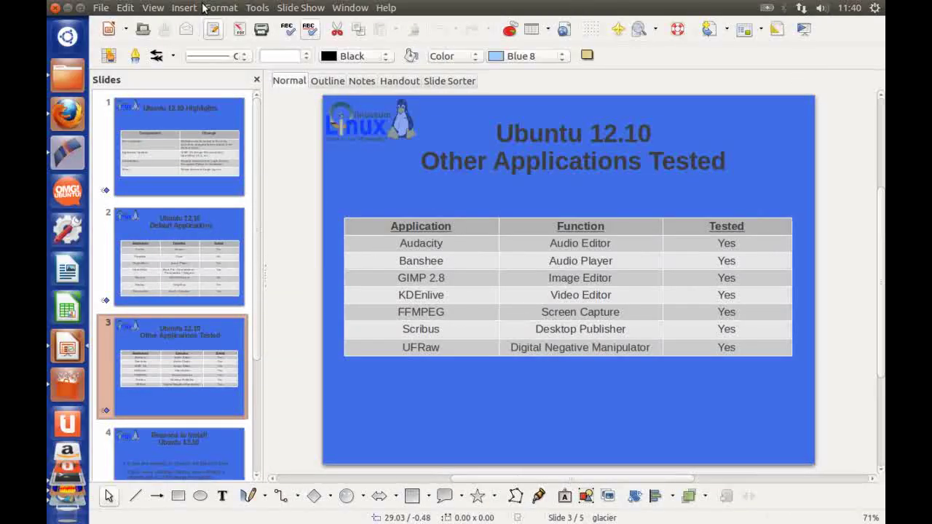
click(55, 8)
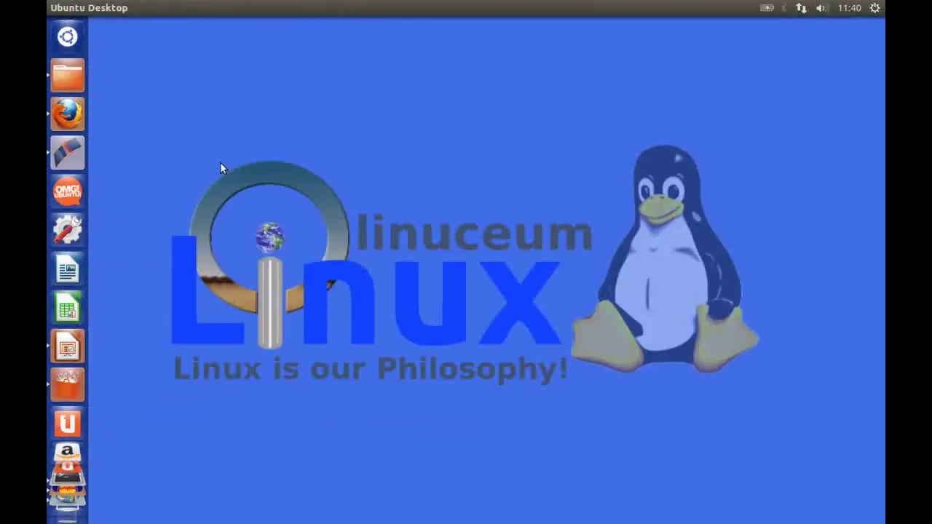